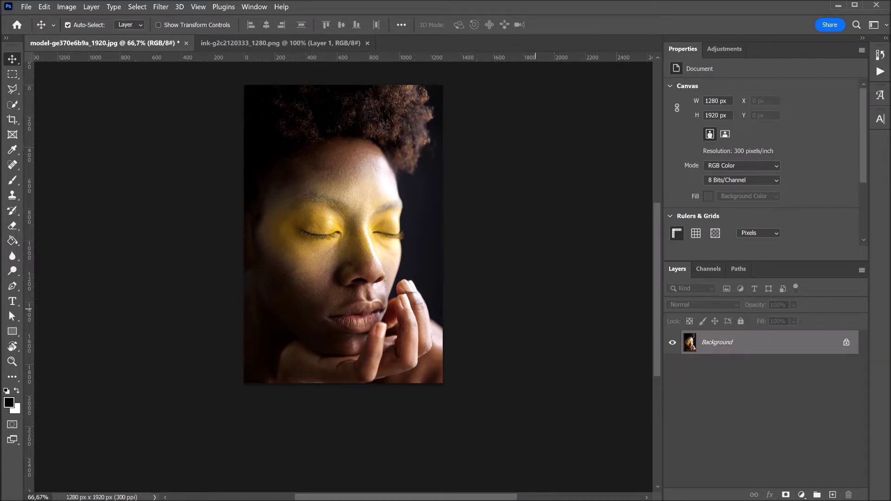
- Select the person with Select Subject, copy them to Layer 1, then activate Background
left_click(13, 105)
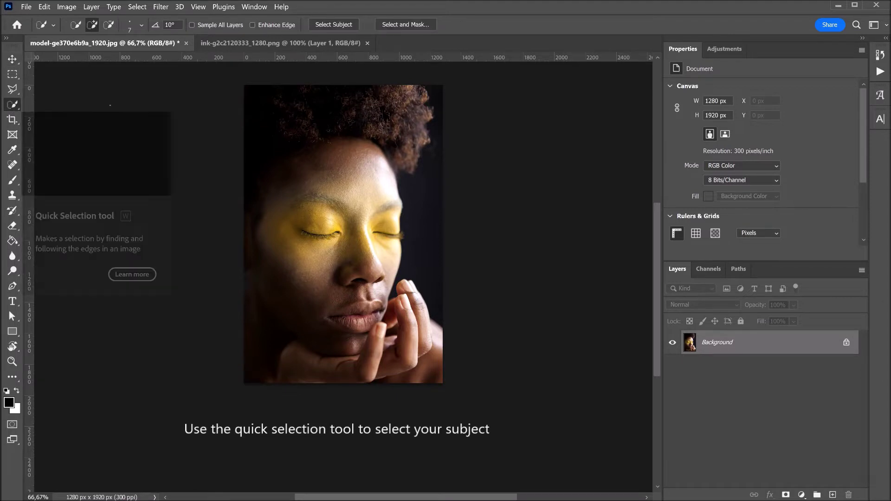
left_click(330, 26)
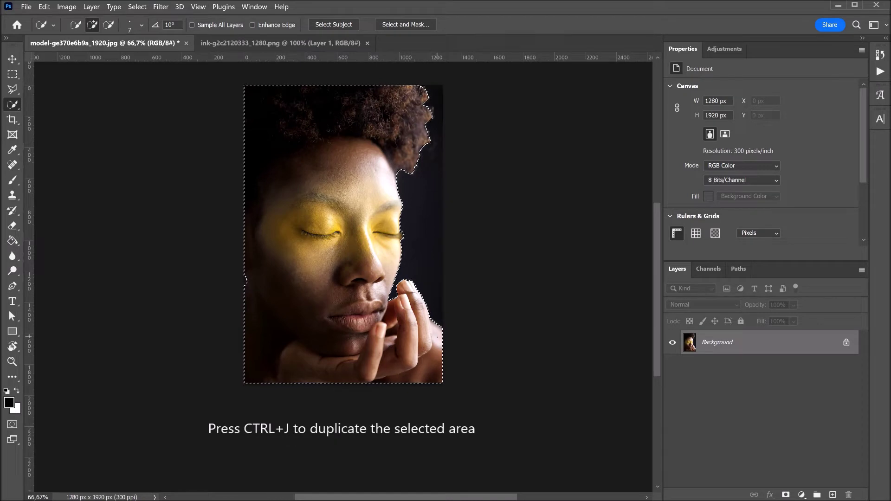
key("ctrl+j")
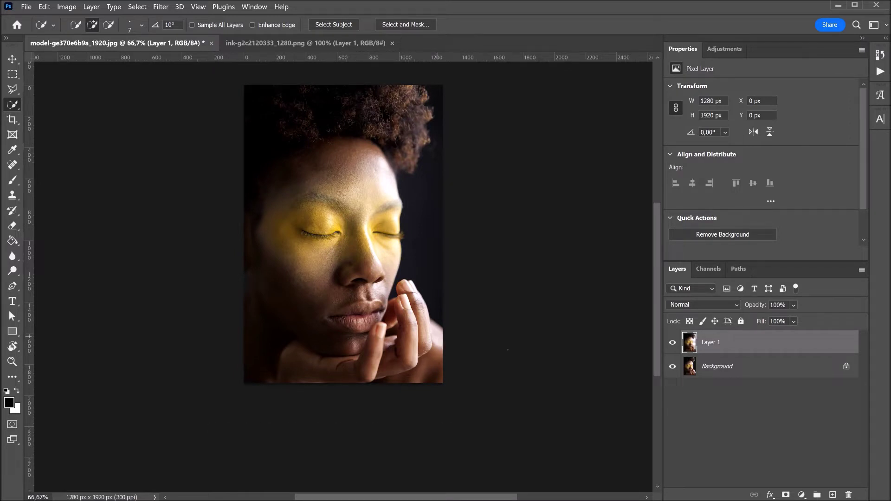
left_click(772, 373)
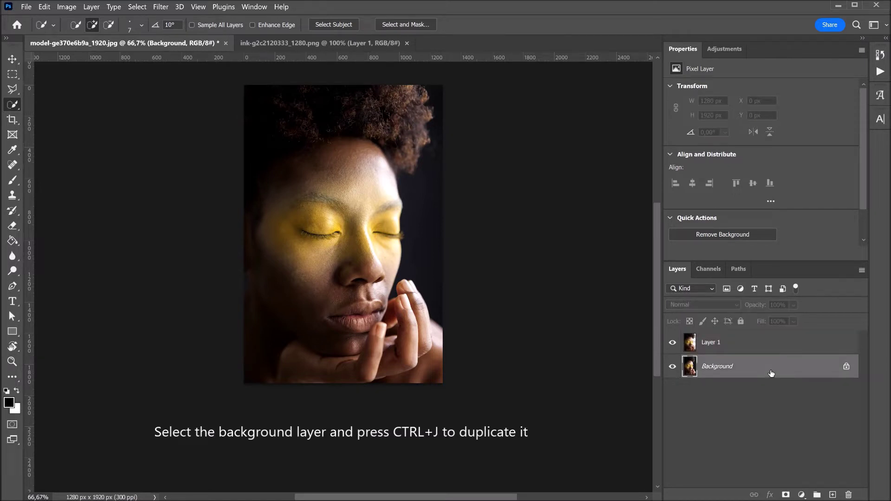
- Make a desaturated Background copy, check it under Layer 1, then switch to ink-g2c2120333_1280.png
key("ctrl+j")
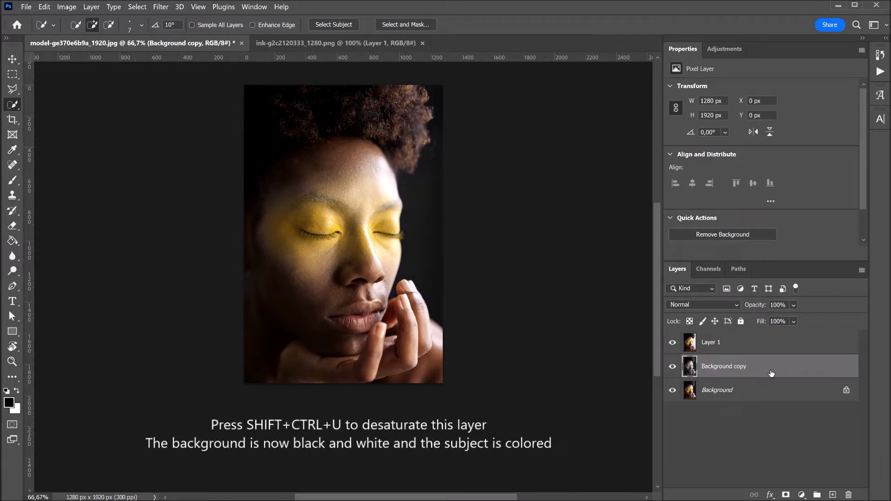
left_click(674, 343)
left_click(673, 344)
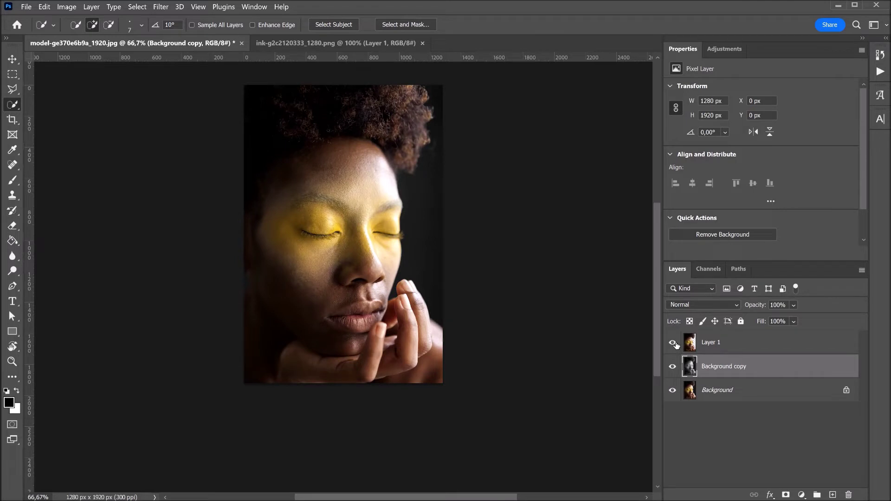
left_click(356, 44)
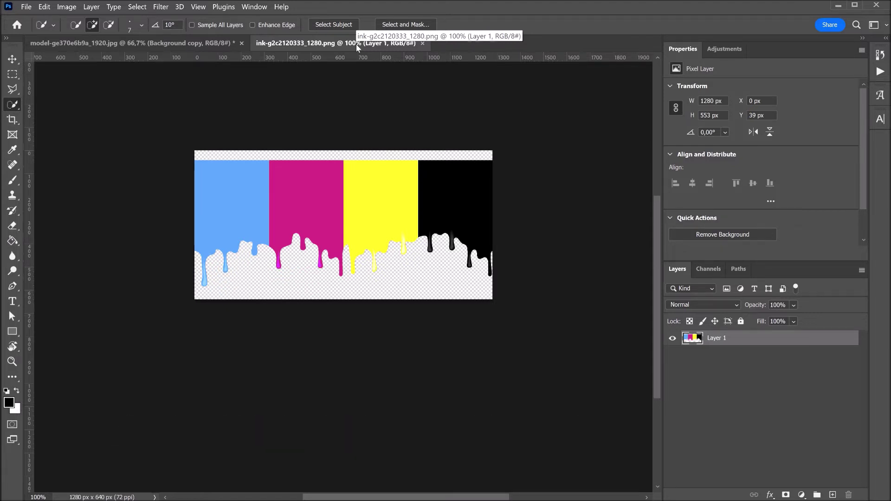
- Drag the dripping paint into the portrait as Layer 2 and stack it above Layer 1
left_click(12, 59)
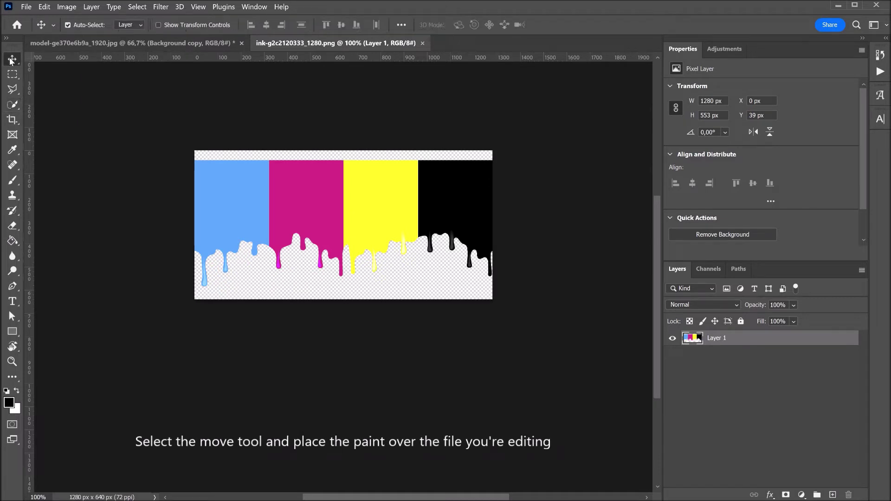
mouse_move(245, 183)
left_mouse_down()
mouse_move(187, 65)
mouse_move(225, 110)
left_mouse_up()
left_click_drag(346, 202, 347, 200)
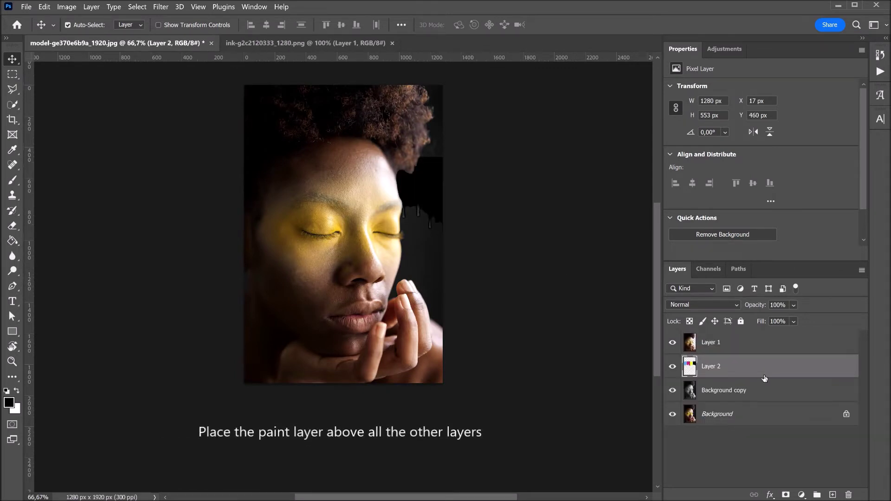
left_click_drag(766, 375, 763, 336)
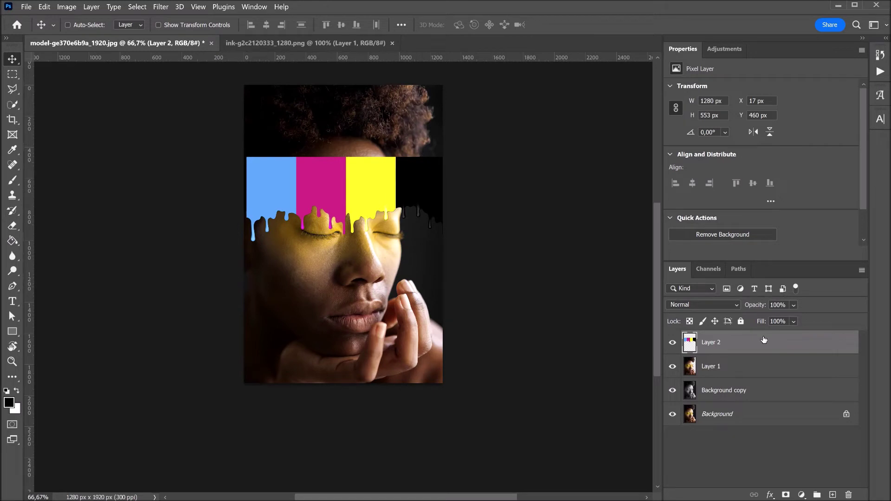
- Scale the paint to about 265%, align it left, stretch it taller and commit the transform
key("ctrl+t")
left_click_drag(346, 157, 346, 75)
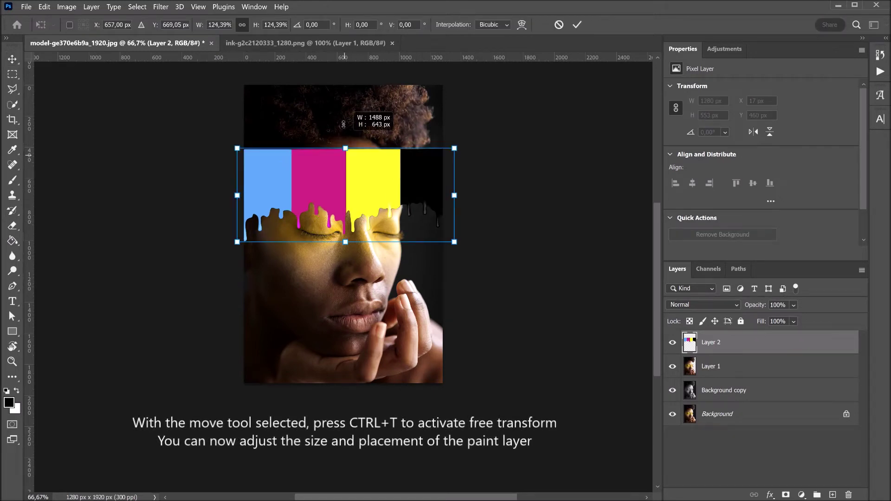
left_click_drag(344, 233, 345, 295)
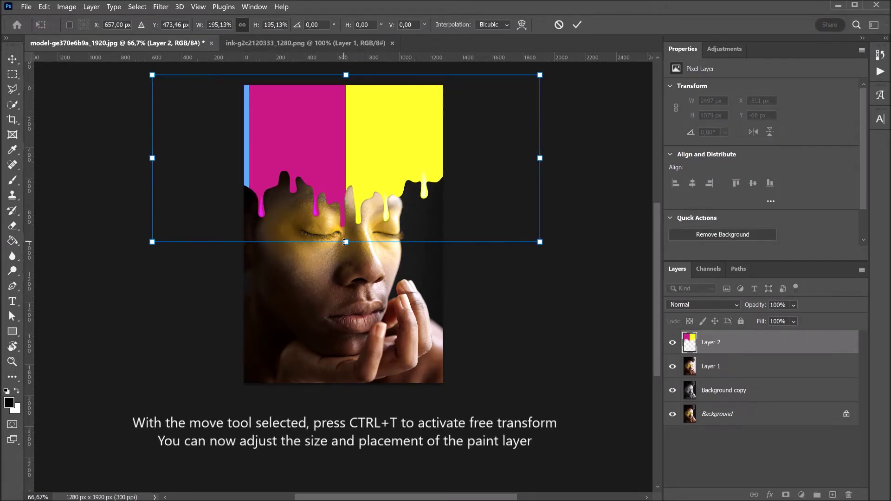
mouse_move(405, 194)
left_mouse_down()
mouse_move(293, 214)
mouse_move(297, 224)
left_mouse_up()
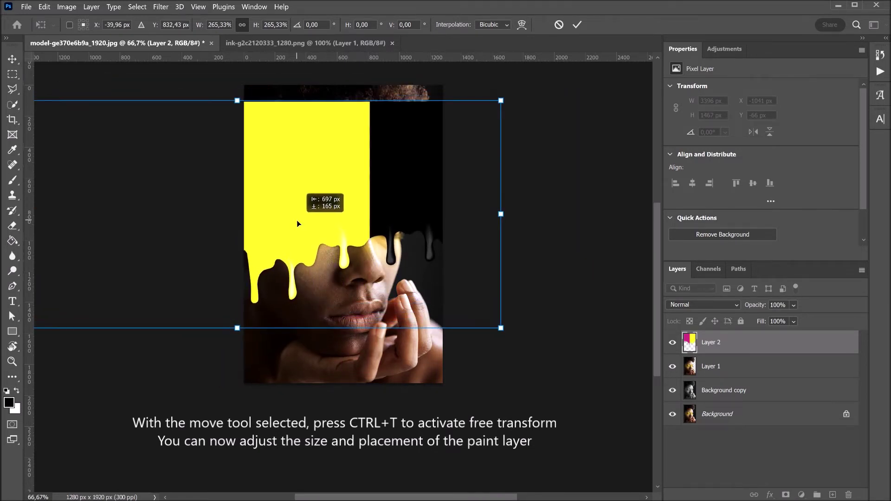
left_click_drag(297, 221, 296, 223)
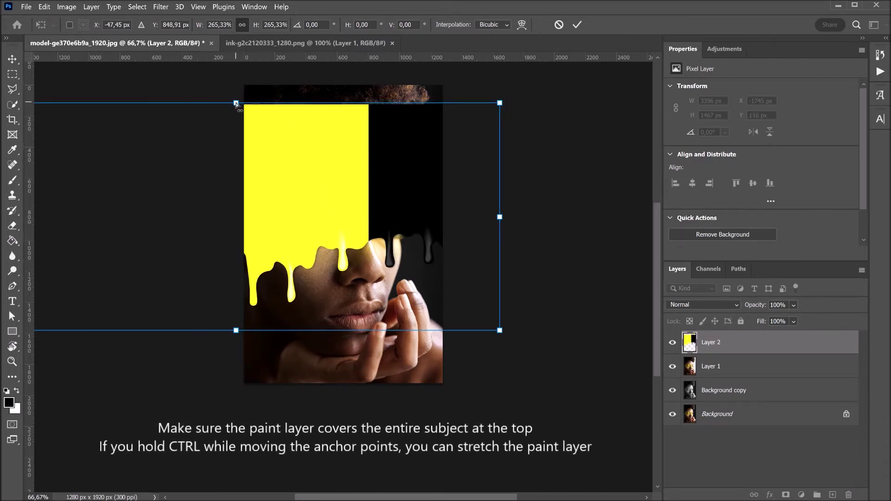
left_click_drag(236, 103, 235, 74)
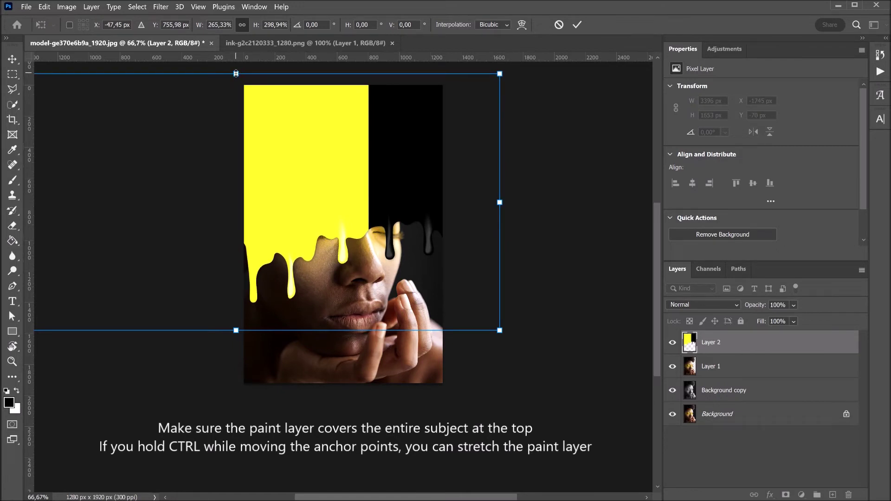
key("shift+Down")
key("shift+Down")
key("Down")
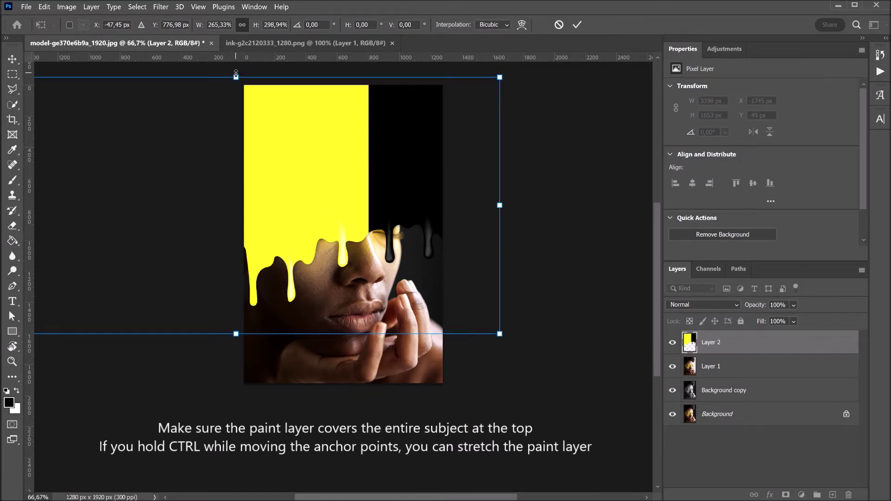
key("Down")
key("Down")
key("Down")
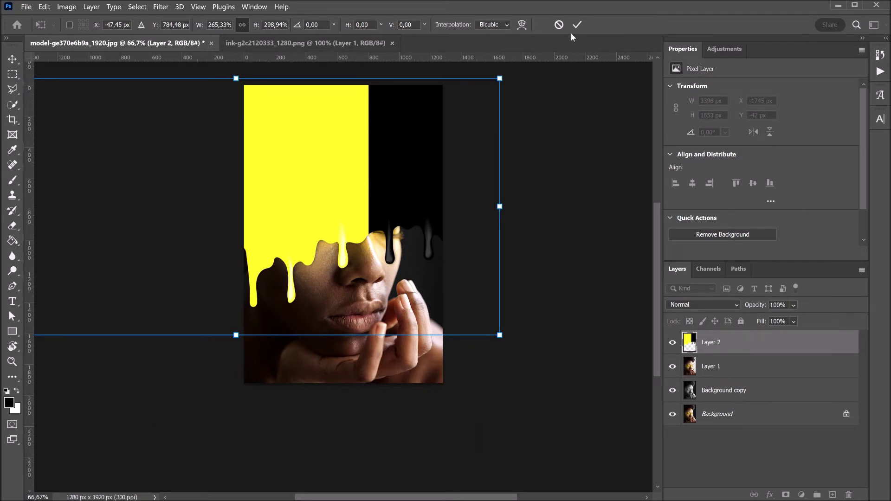
left_click(577, 26)
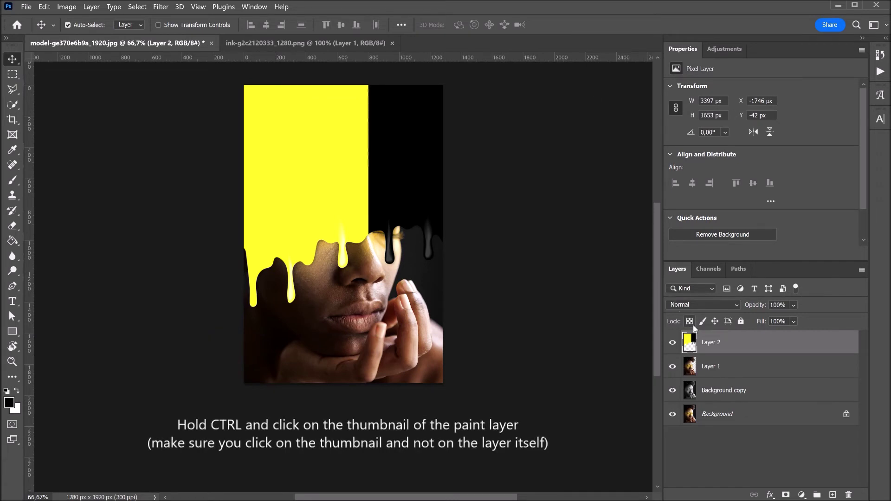
- Load Layer 2's paint shape as a selection, hide Layer 2, and activate Layer 1
key("ctrl")
left_click(695, 344, "ctrl")
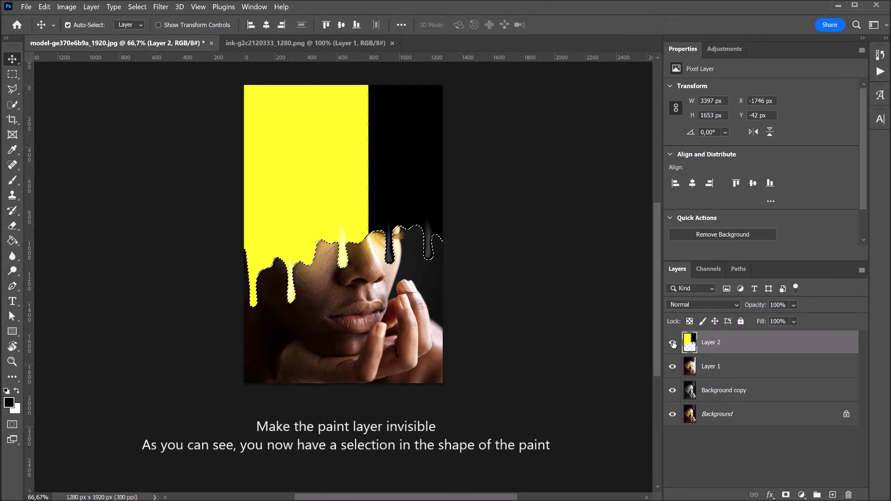
left_click(673, 344)
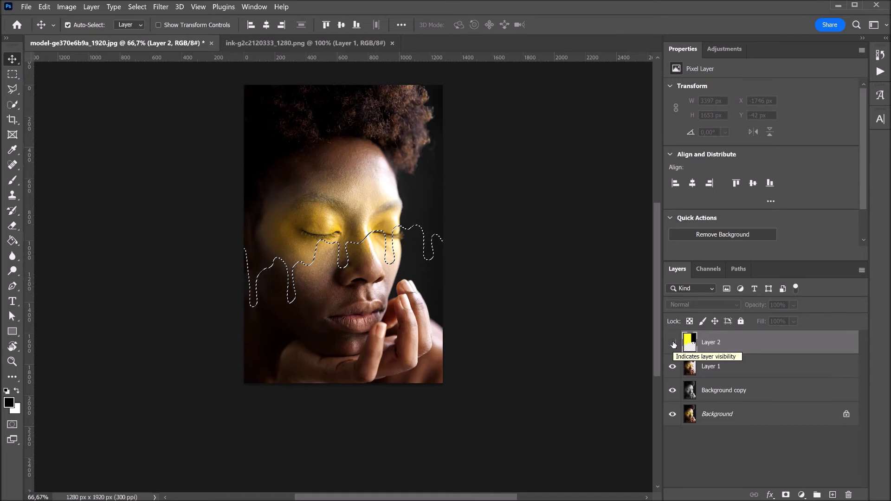
left_click(743, 367)
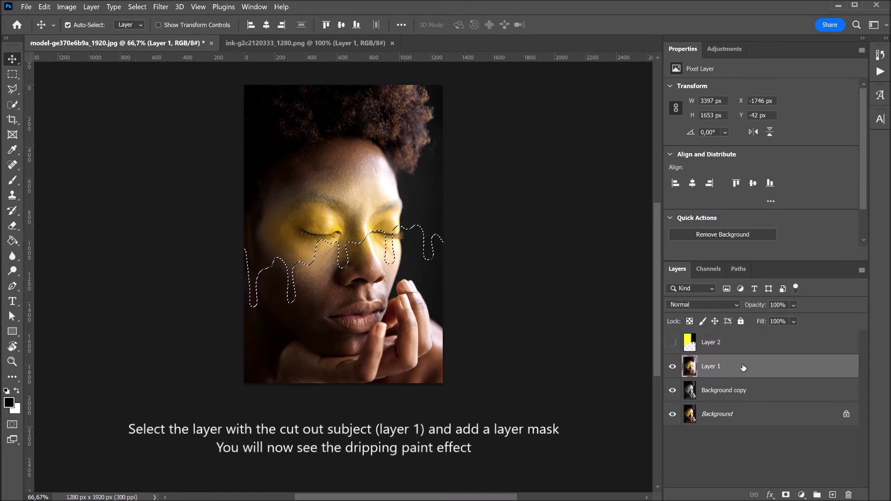
- Add a drip-shaped layer mask to Layer 1, inverting it twice to compare the results
left_click(785, 496)
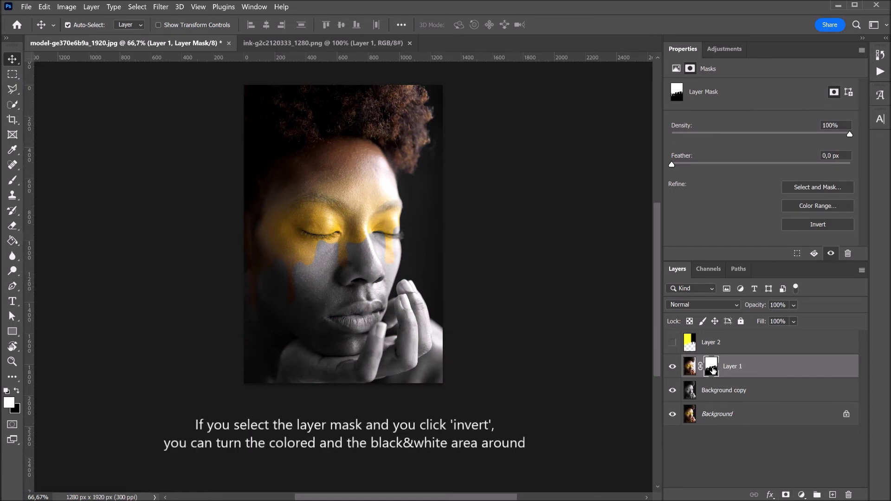
left_click(813, 226)
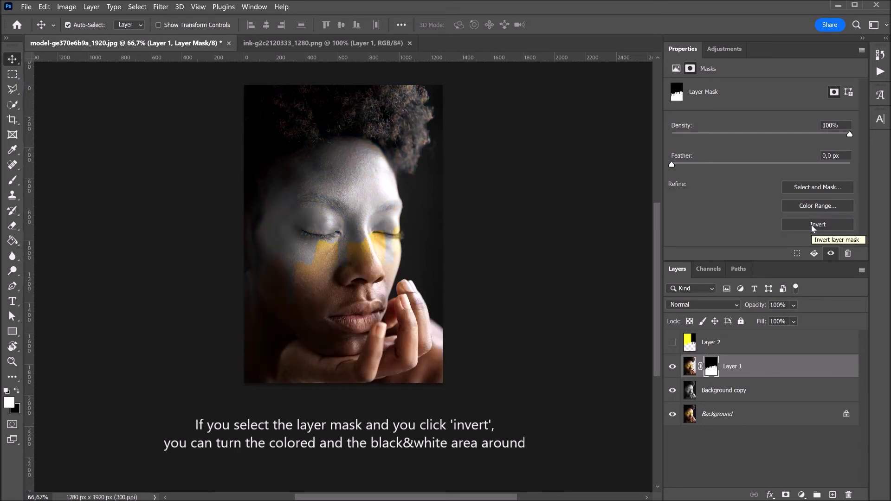
left_click(814, 227)
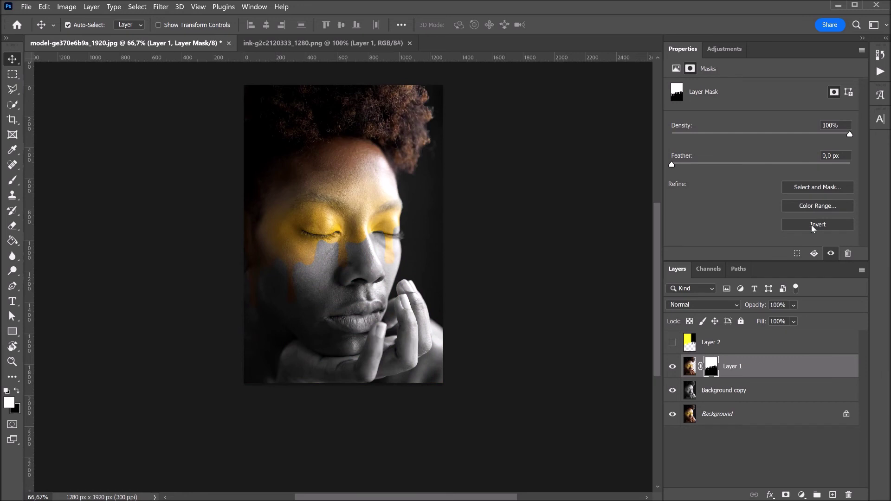
left_click(673, 416, "alt")
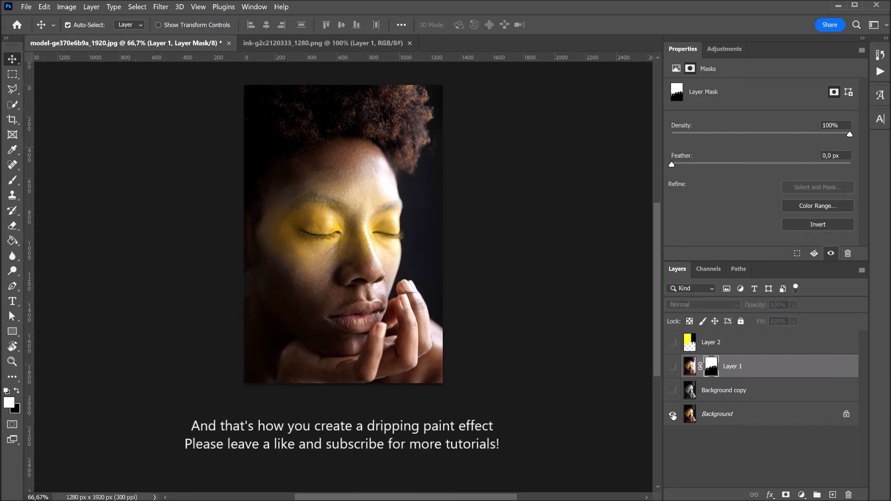
left_click(673, 415, "alt")
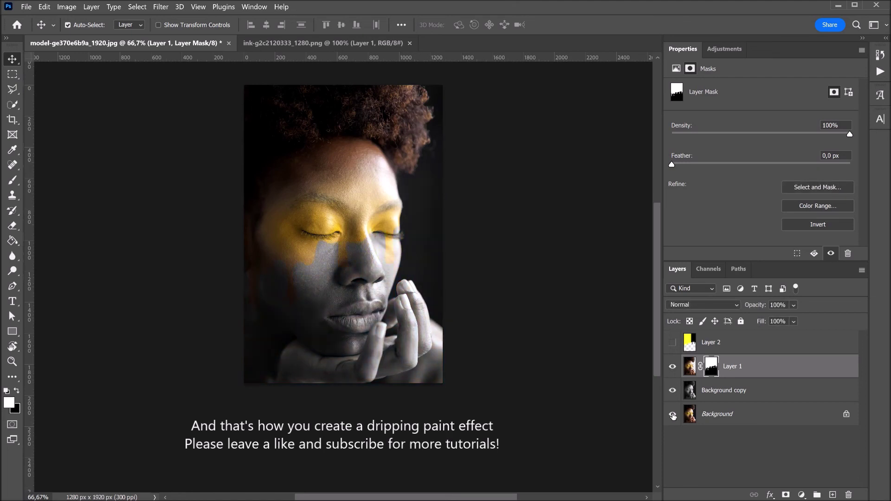